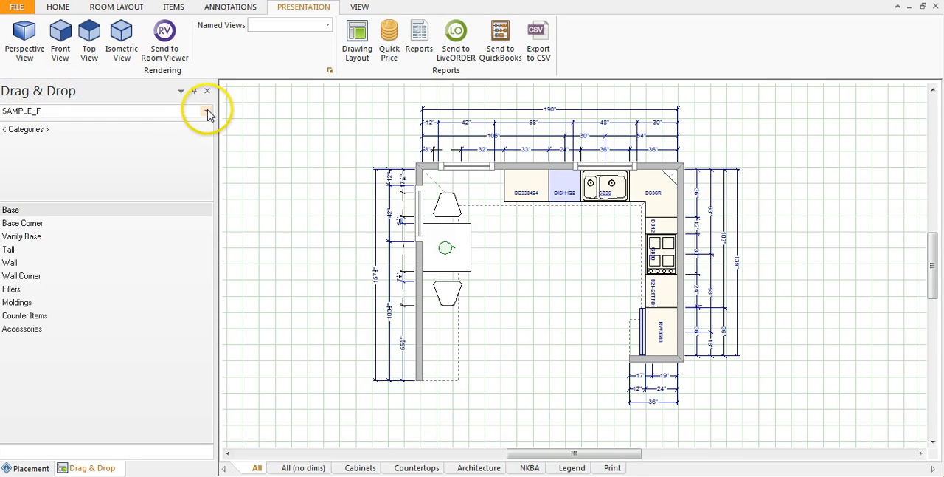
- Switch the item catalog from SAMPLE_F to the ROOM_FUR furniture catalog
{"action": "left_click", "coordinate": [207, 112]}
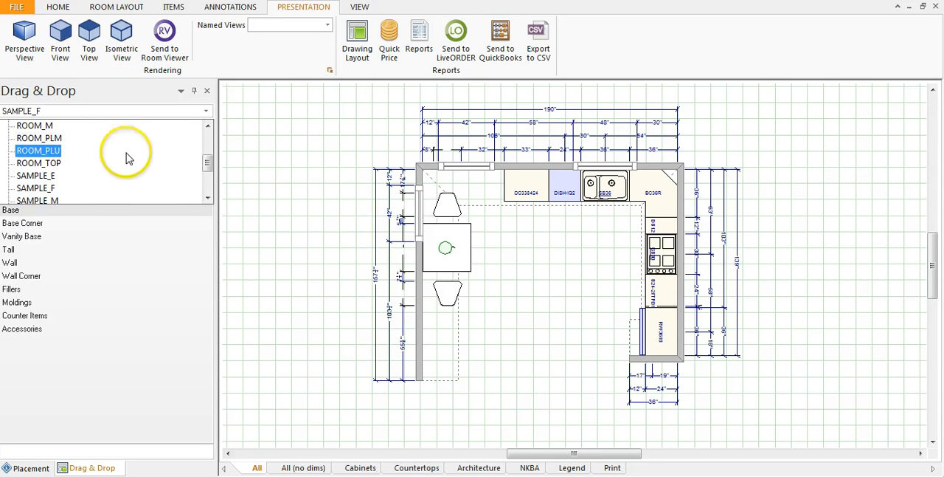
{"action": "scroll", "coordinate": [119, 176], "scroll_direction": "up", "scroll_amount": 2}
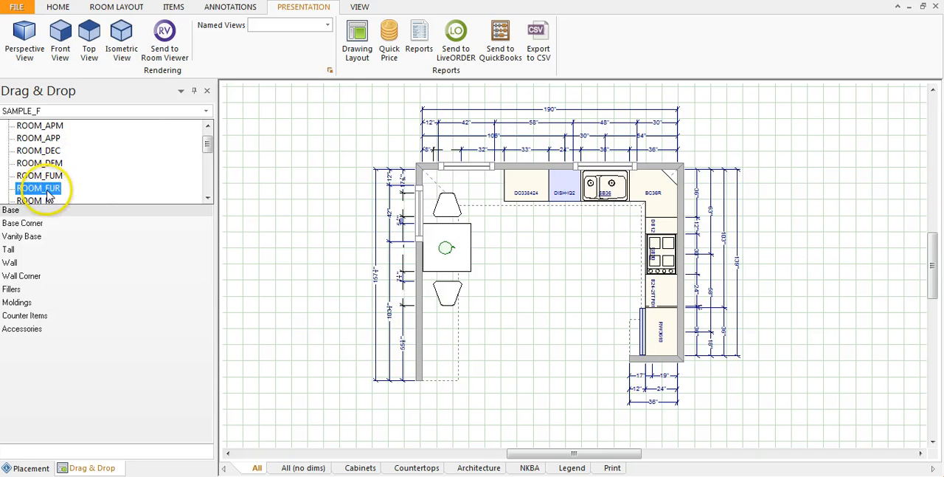
{"action": "left_click", "coordinate": [49, 191]}
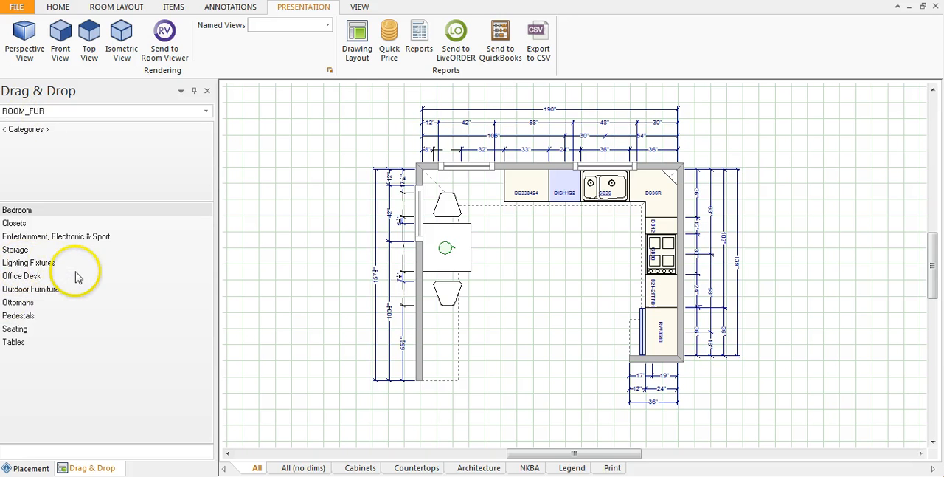
- Place a recessed spot light (SPOT.RECESSED) from the recessed lighting fixtures over the kitchen sink
{"action": "left_click", "coordinate": [34, 263]}
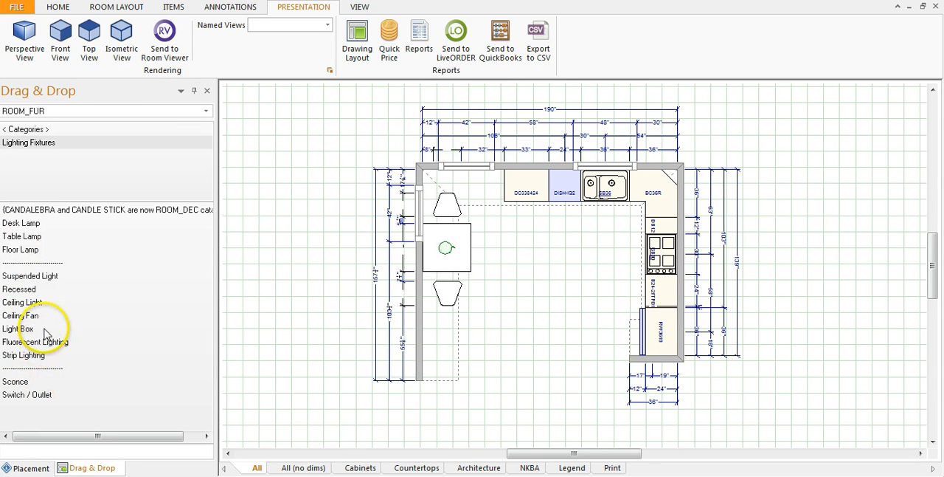
{"action": "left_click", "coordinate": [22, 290]}
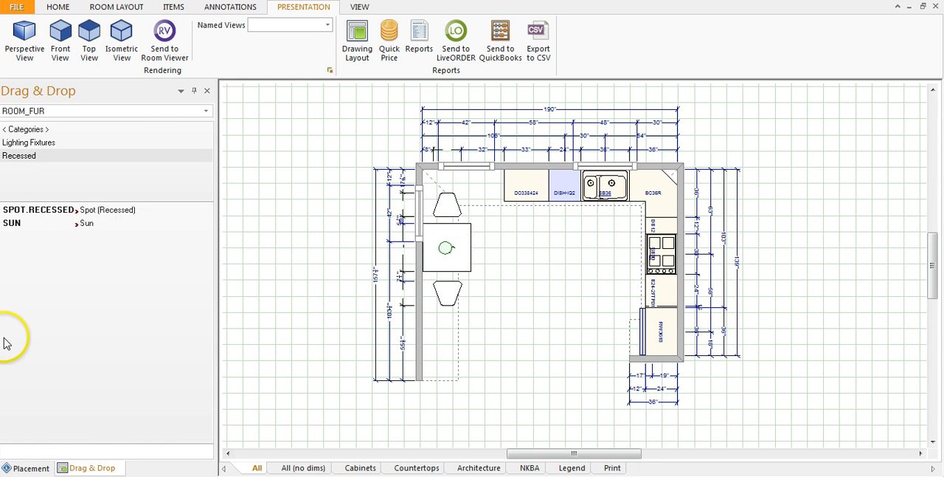
{"action": "left_click", "coordinate": [59, 211]}
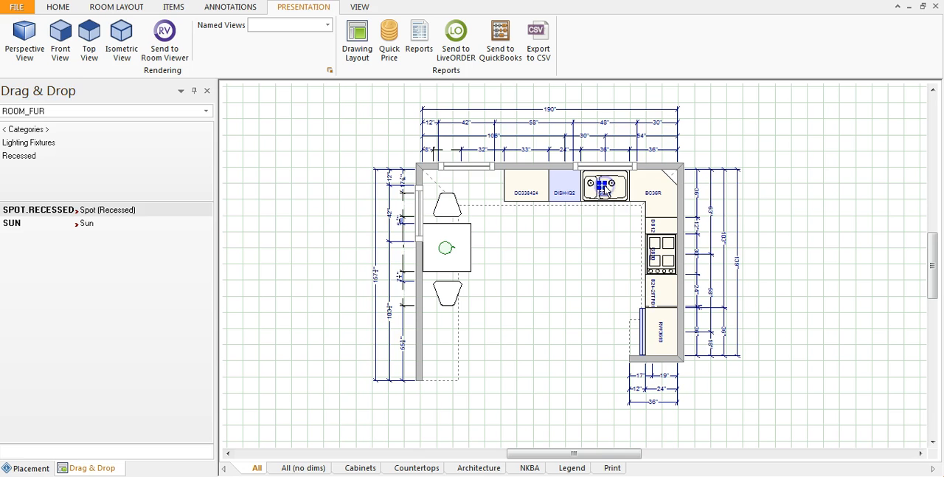
{"action": "right_click", "coordinate": [597, 263]}
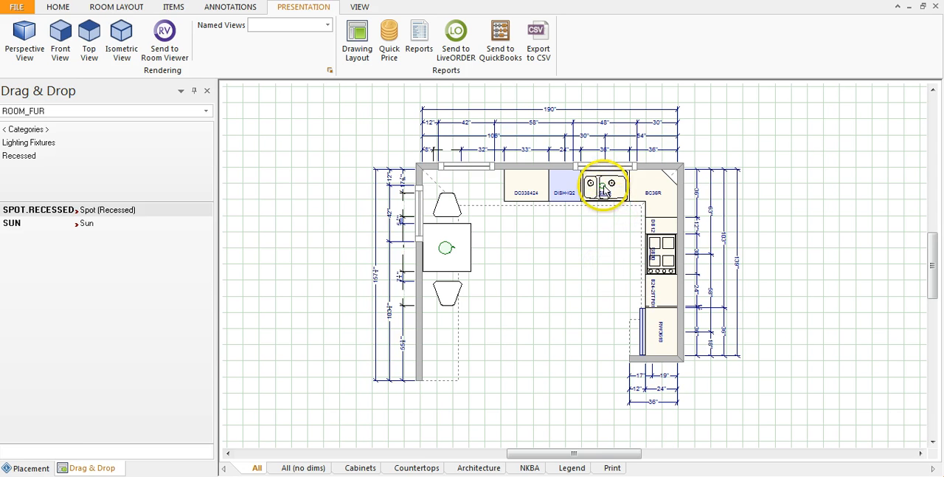
- Place a Pendant w/ Glitters (PEND.GLITTER) suspended light centred over the dining table
{"action": "left_click", "coordinate": [40, 144]}
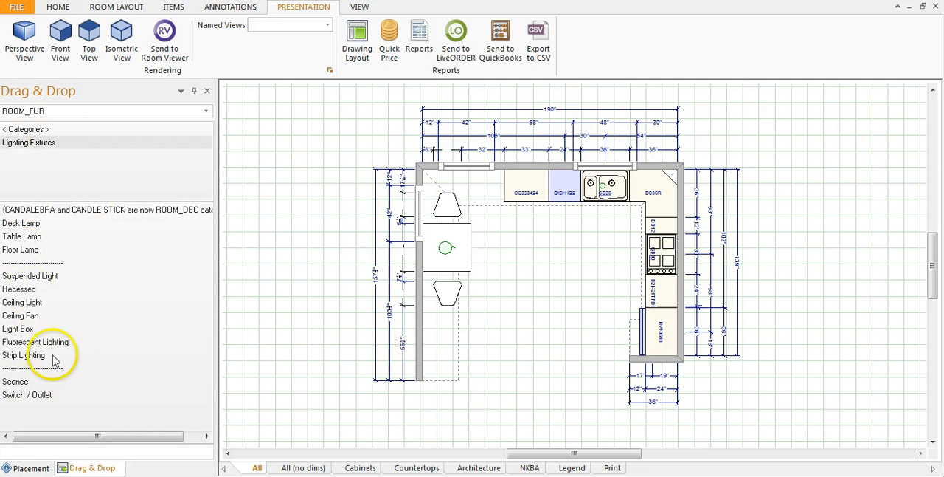
{"action": "left_click", "coordinate": [45, 278]}
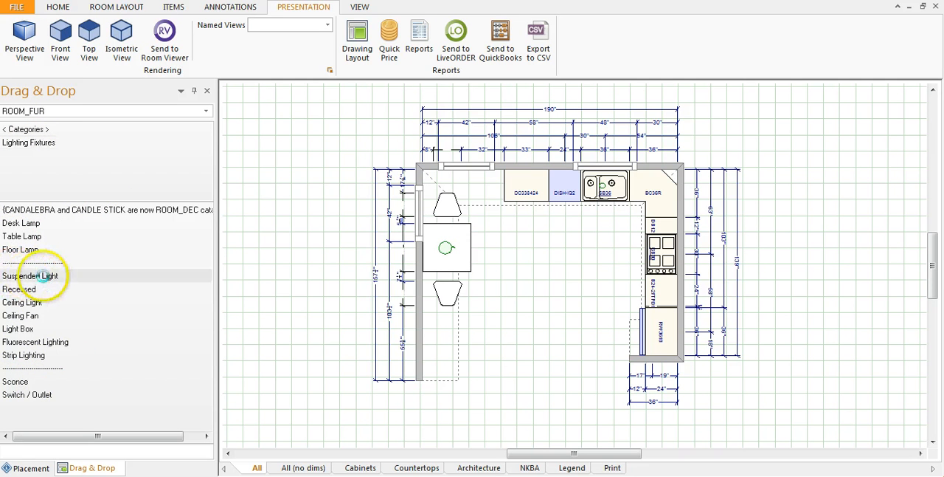
{"action": "scroll", "coordinate": [44, 284], "scroll_direction": "down", "scroll_amount": 2}
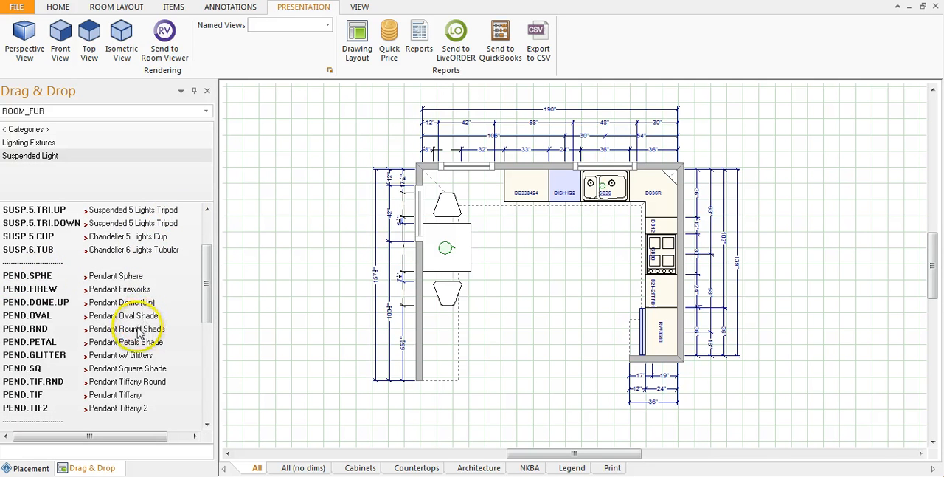
{"action": "scroll", "coordinate": [183, 326], "scroll_direction": "down", "scroll_amount": 1}
{"action": "scroll", "coordinate": [182, 326], "scroll_direction": "down", "scroll_amount": 1}
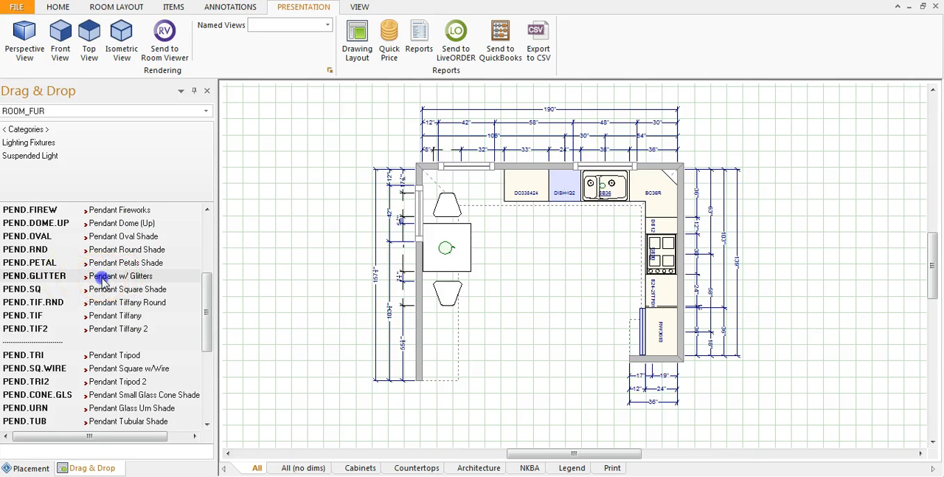
{"action": "left_click_drag", "start_coordinate": [562, 254], "coordinate": [448, 247]}
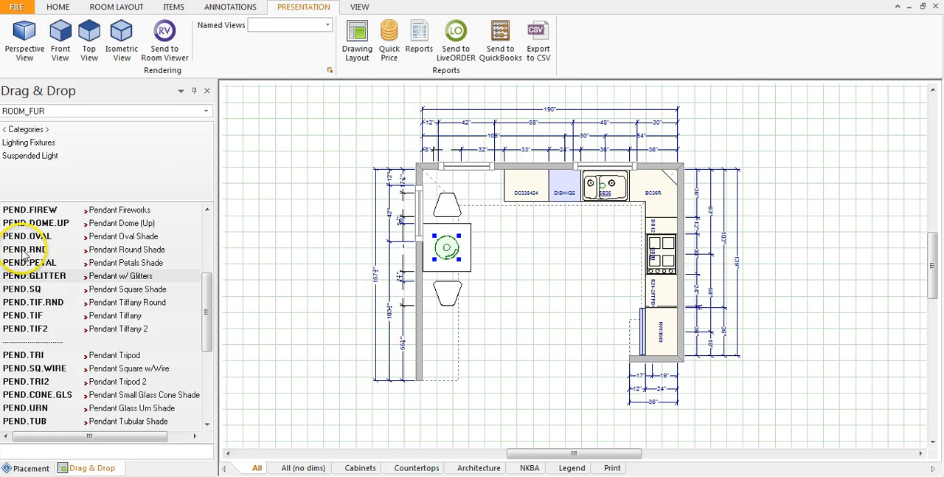
- Place a Ceiling Light Glass Dome (CEIL.LIGHT.DOME.GLS) in the open middle of the kitchen floor
{"action": "left_click", "coordinate": [31, 144]}
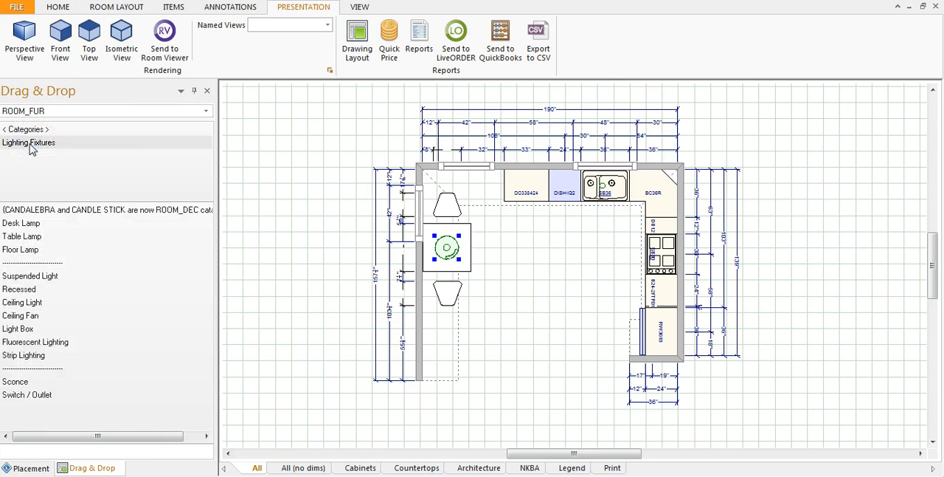
{"action": "left_click", "coordinate": [22, 302]}
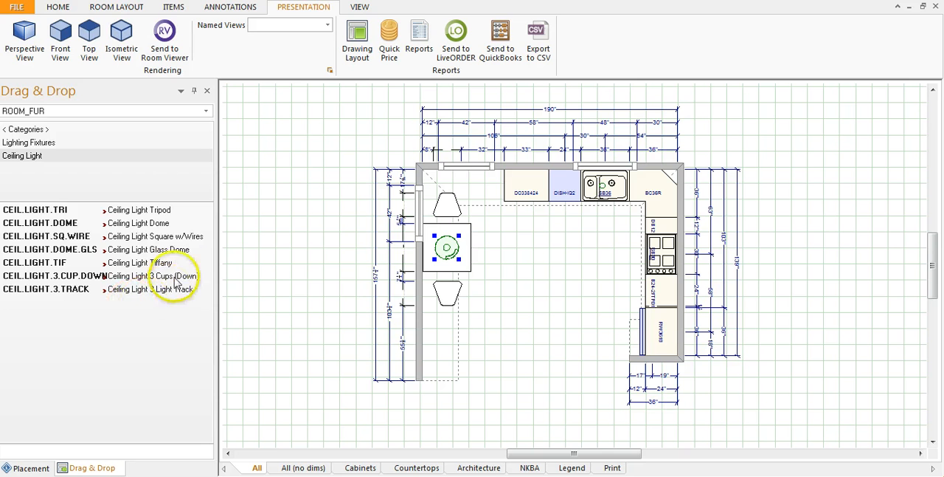
{"action": "left_click", "coordinate": [158, 253]}
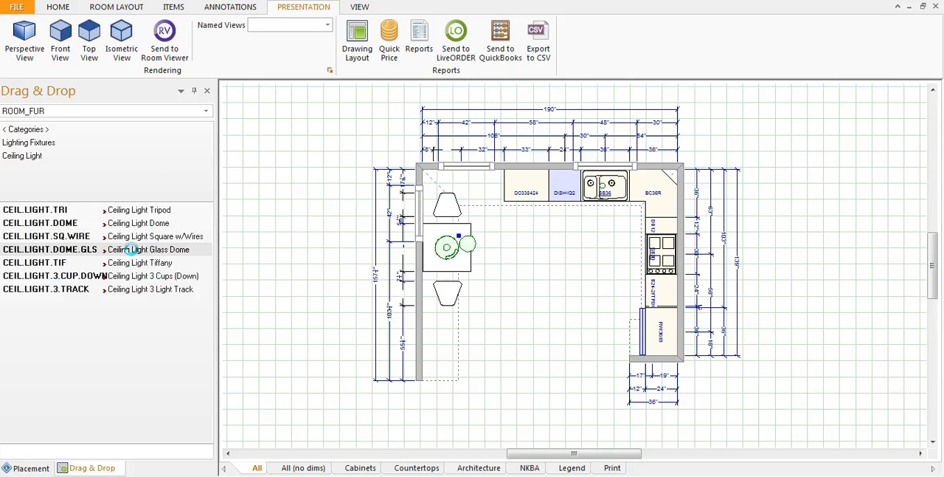
{"action": "left_click", "coordinate": [466, 246]}
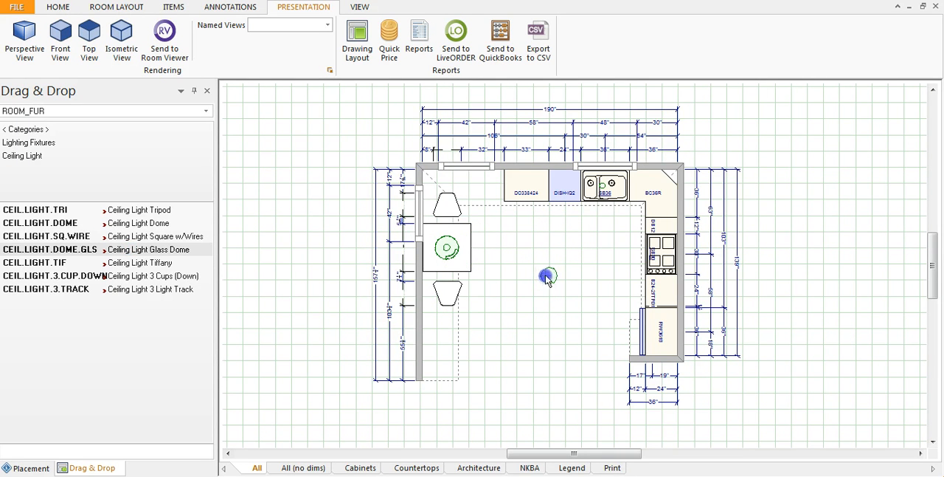
{"action": "left_click", "coordinate": [528, 363]}
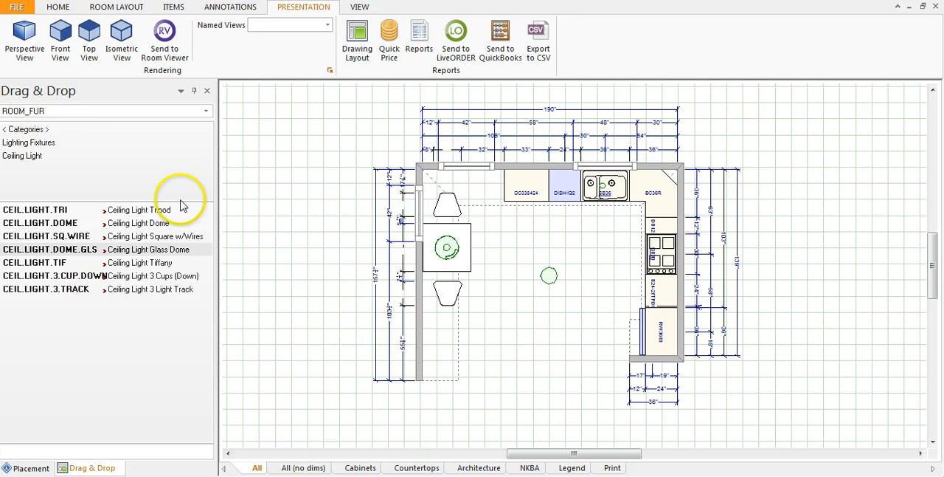
- Place a Sconce 1 Candle (SCONCE.1.CAND) near the left wall, just below the lower dining chair
{"action": "left_click", "coordinate": [44, 143]}
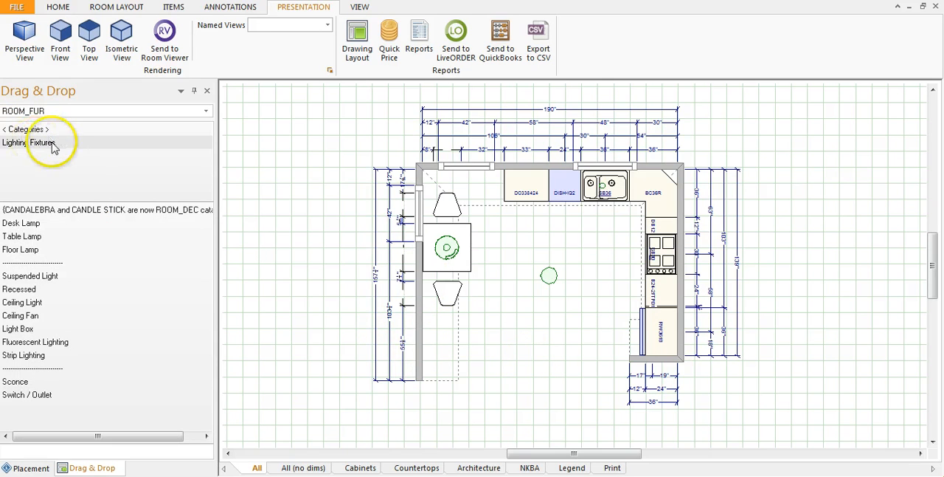
{"action": "left_click", "coordinate": [15, 383]}
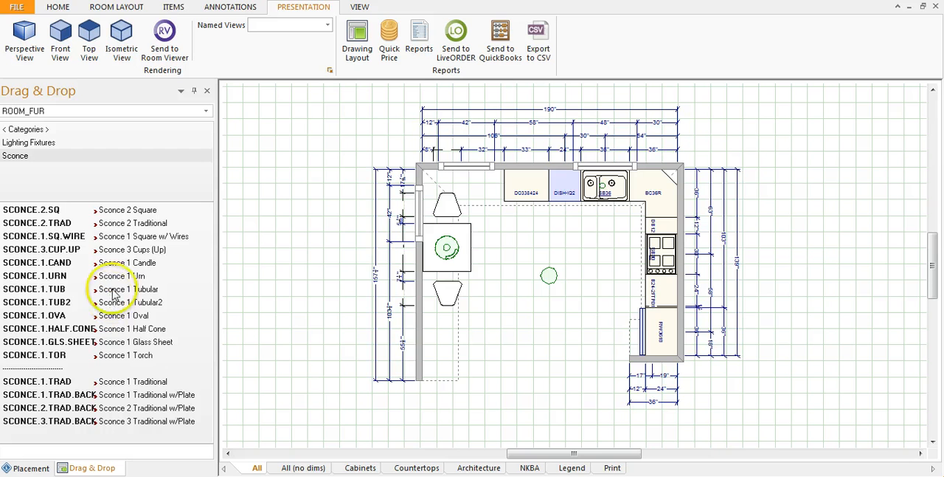
{"action": "left_click_drag", "start_coordinate": [122, 267], "coordinate": [443, 339]}
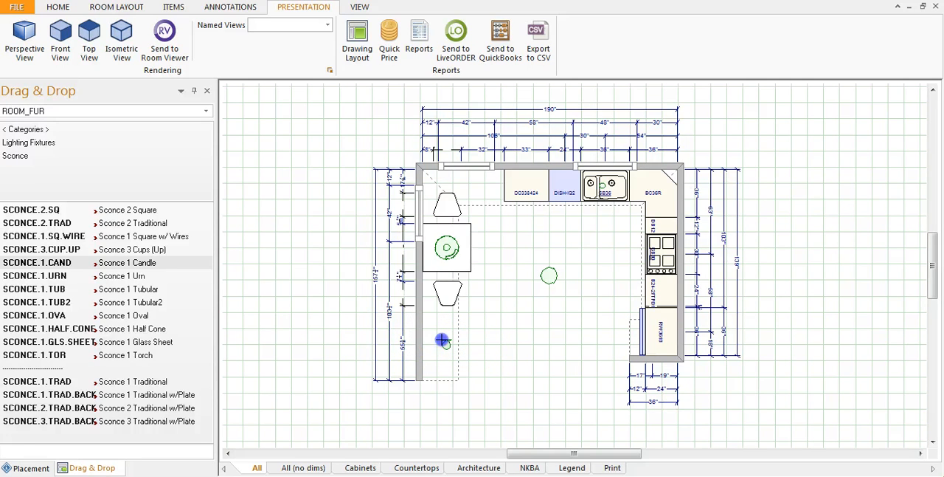
- Rotate the candle sconce so its back plate faces the left wall
{"action": "left_click", "coordinate": [445, 345]}
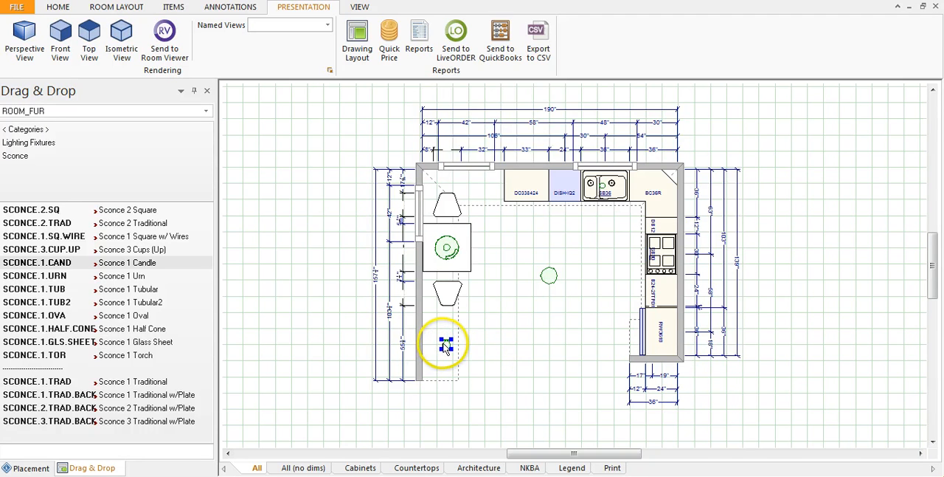
{"action": "right_click", "coordinate": [445, 346]}
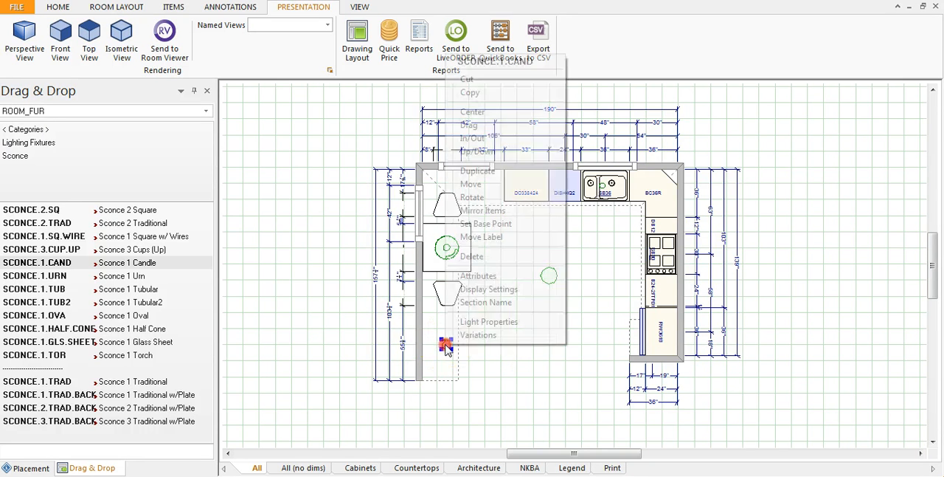
{"action": "left_click", "coordinate": [508, 205]}
{"action": "left_click", "coordinate": [447, 319]}
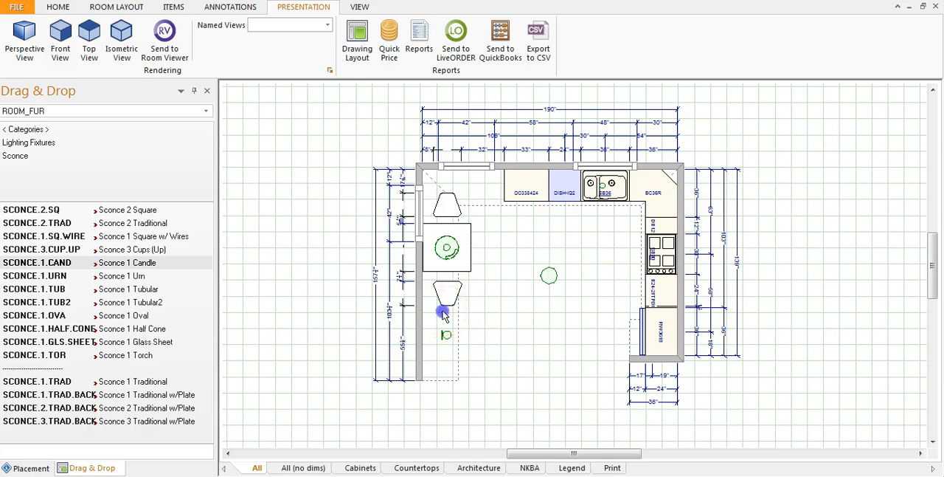
{"action": "left_click", "coordinate": [479, 359]}
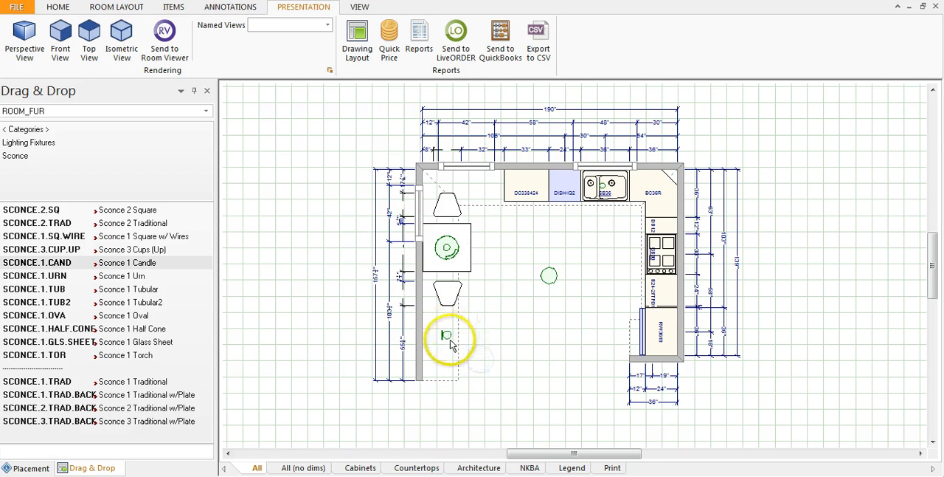
{"action": "right_click", "coordinate": [447, 336]}
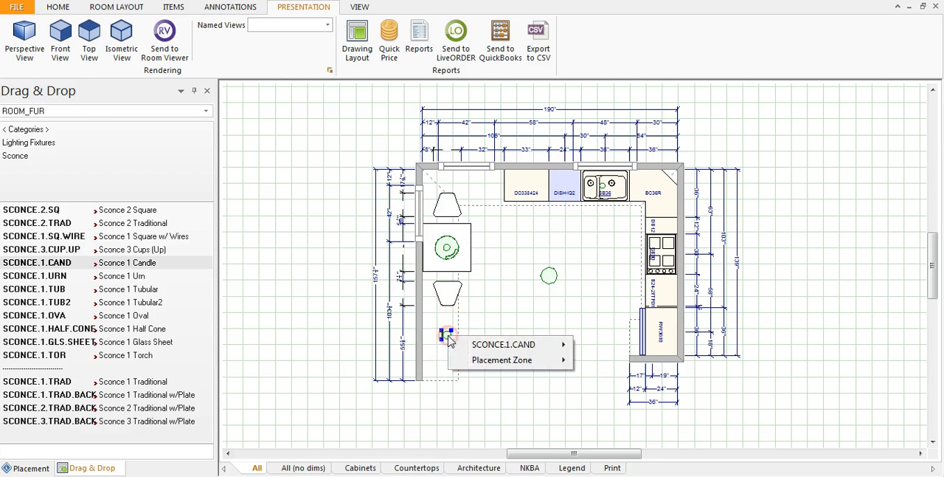
{"action": "left_click", "coordinate": [449, 337]}
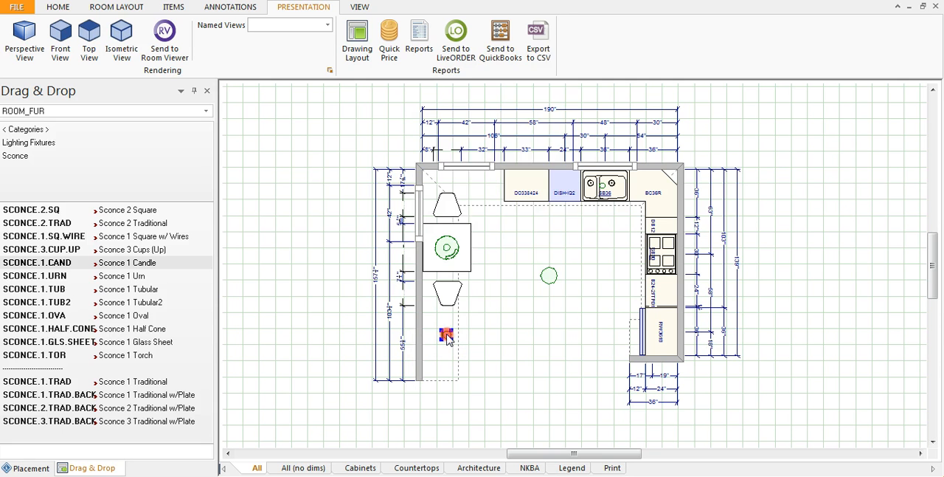
{"action": "right_click", "coordinate": [447, 337]}
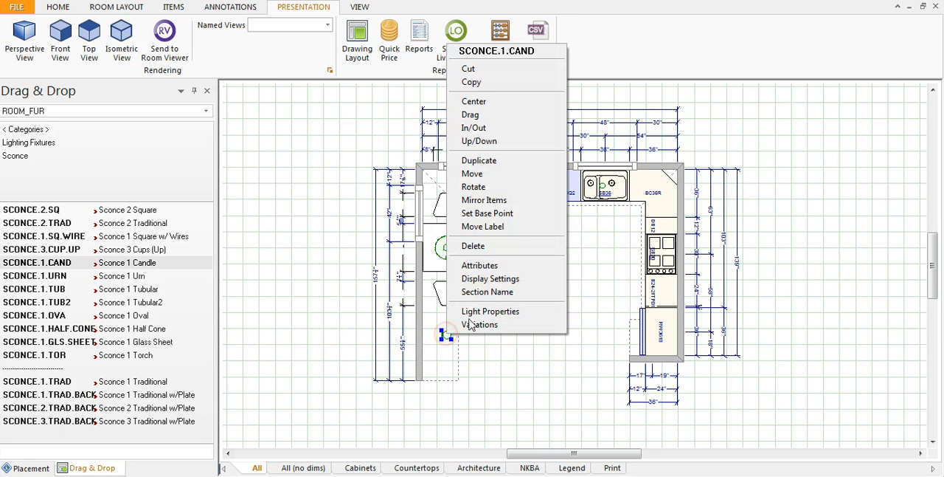
{"action": "left_click", "coordinate": [505, 180]}
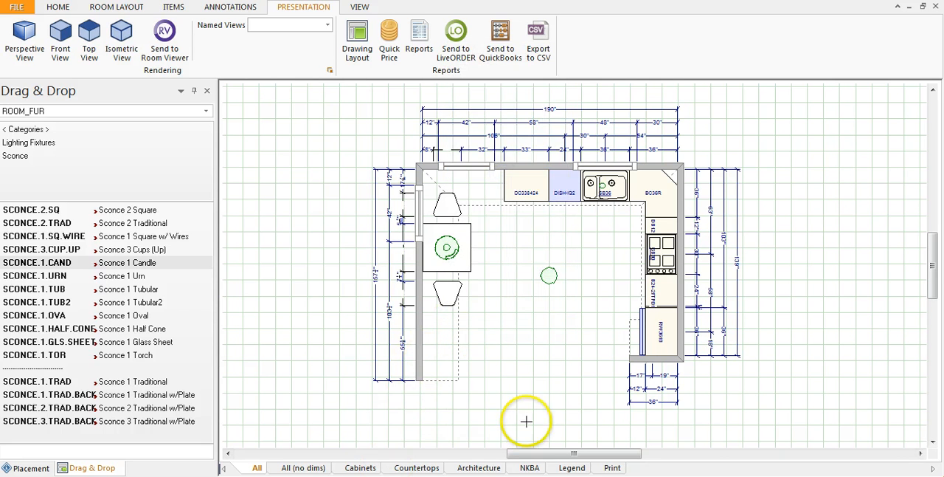
{"action": "scroll", "coordinate": [479, 361], "scroll_direction": "down", "scroll_amount": 2}
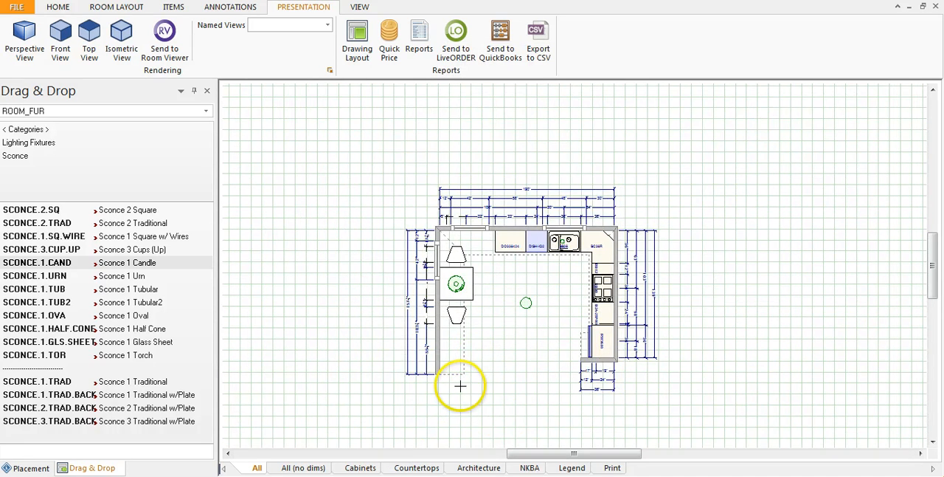
{"action": "scroll", "coordinate": [454, 391], "scroll_direction": "up", "scroll_amount": 2}
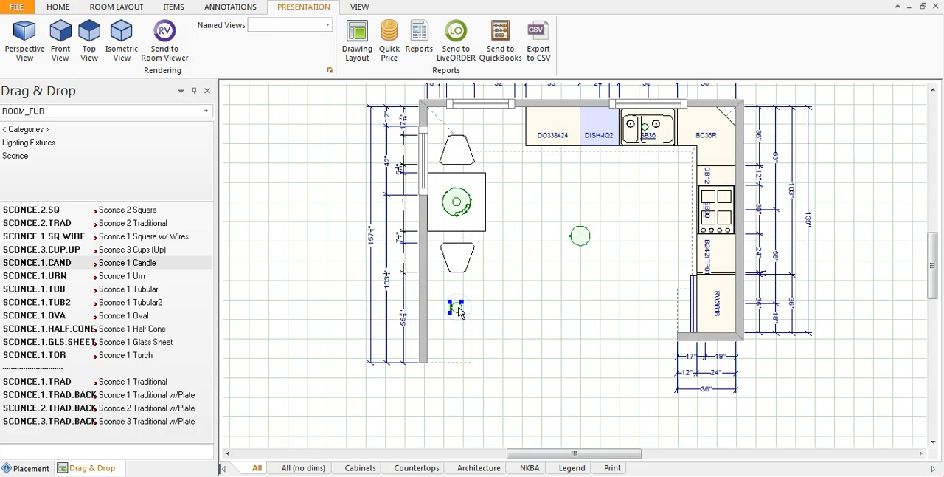
{"action": "right_click", "coordinate": [457, 311]}
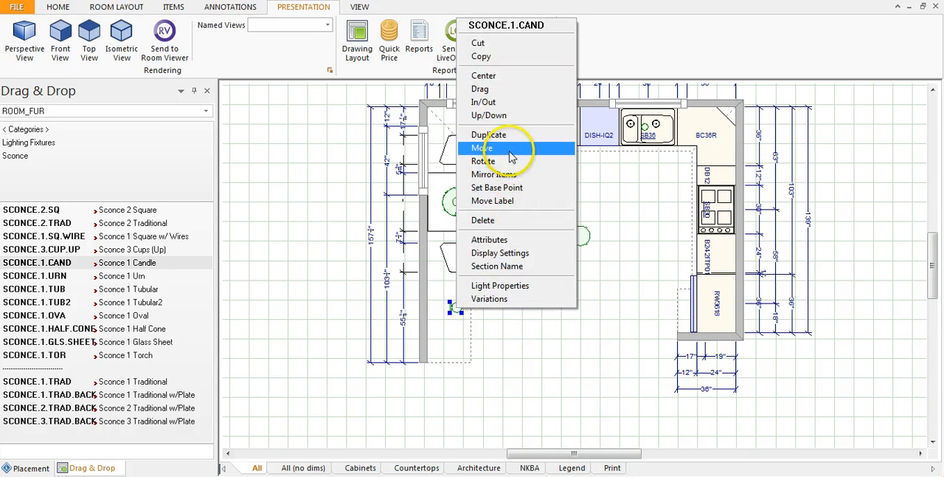
{"action": "left_click", "coordinate": [511, 146]}
{"action": "left_click", "coordinate": [455, 309]}
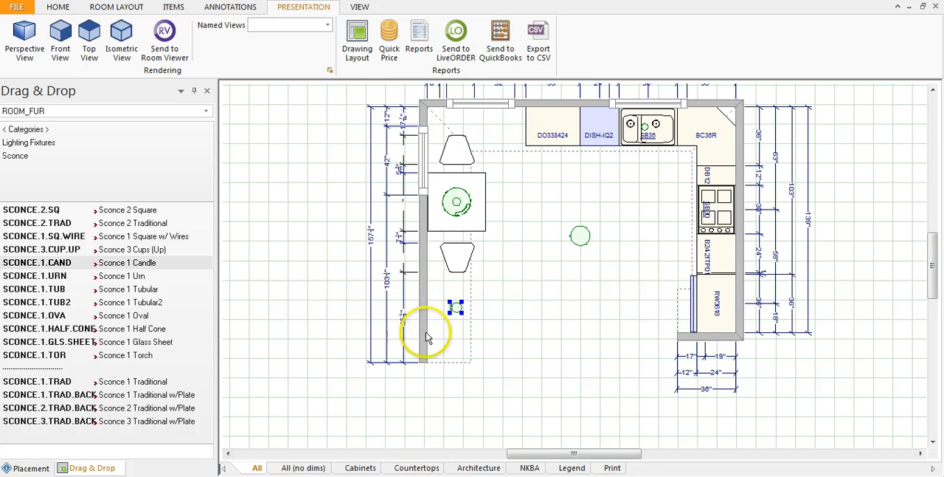
- Move the candle sconce horizontally so its back sits against the left wall
{"action": "right_click", "coordinate": [456, 309]}
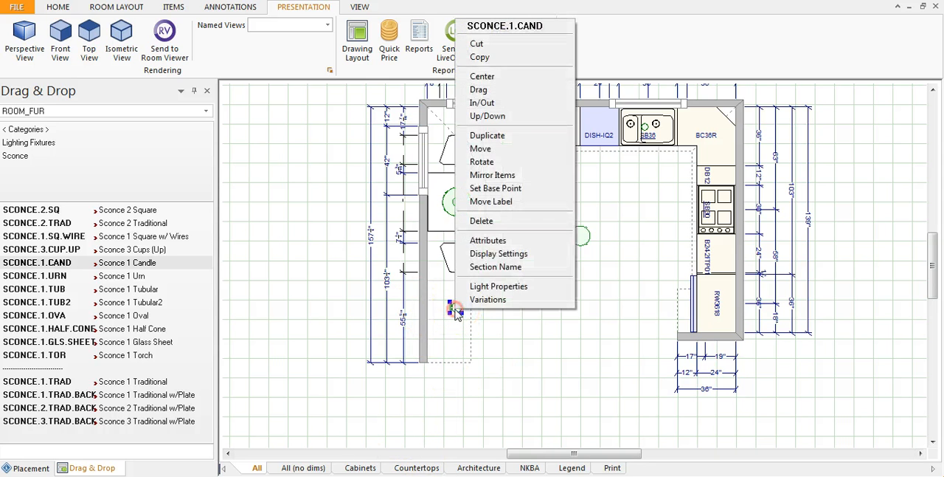
{"action": "left_click", "coordinate": [505, 149]}
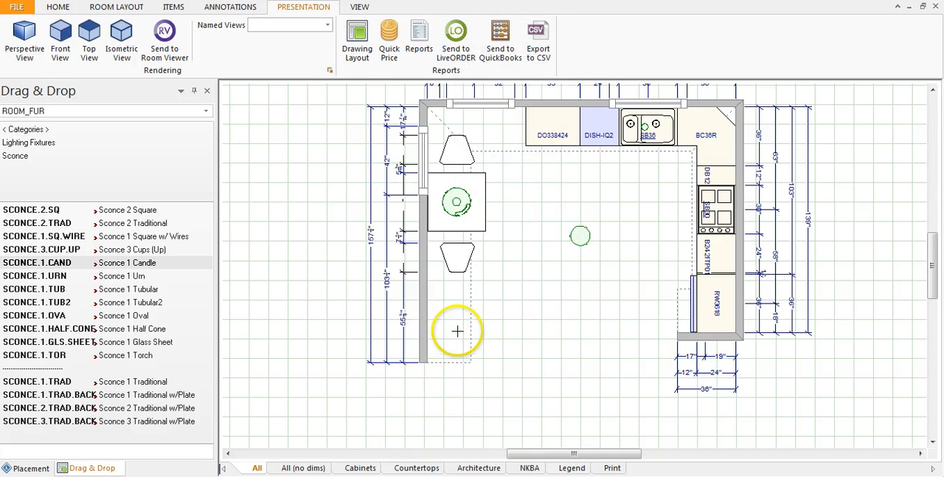
{"action": "left_click_drag", "start_coordinate": [488, 347], "coordinate": [444, 341]}
{"action": "left_click_drag", "start_coordinate": [445, 343], "coordinate": [445, 318]}
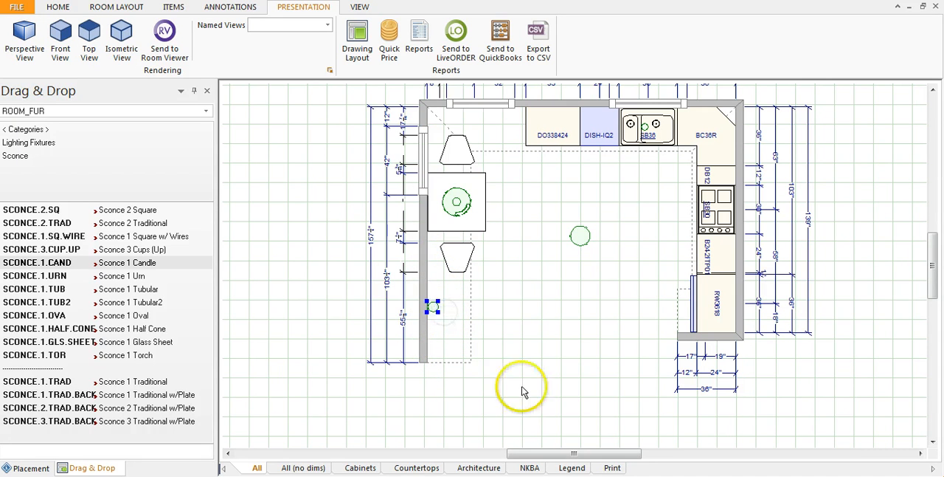
- Render the kitchen in a perspective view, inspect the placed lights from the open front of the room, and return to the floor plan
{"action": "left_click", "coordinate": [558, 390]}
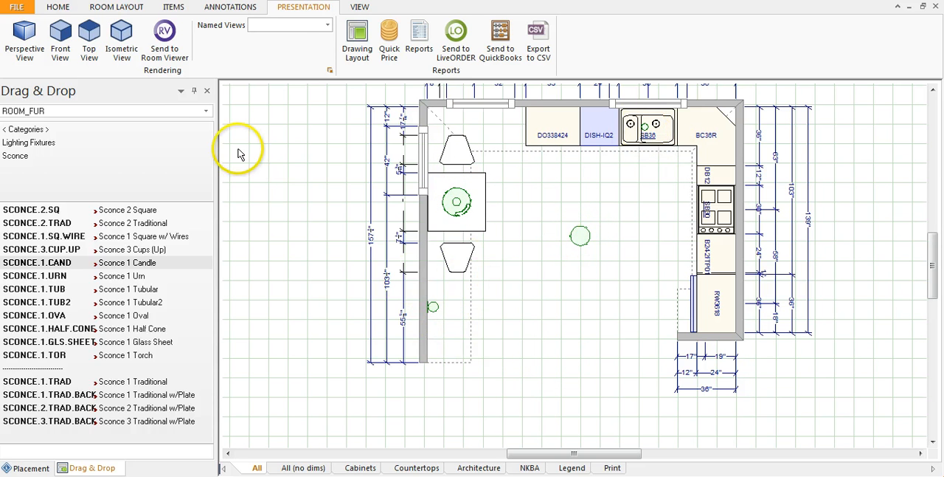
{"action": "left_click", "coordinate": [20, 34]}
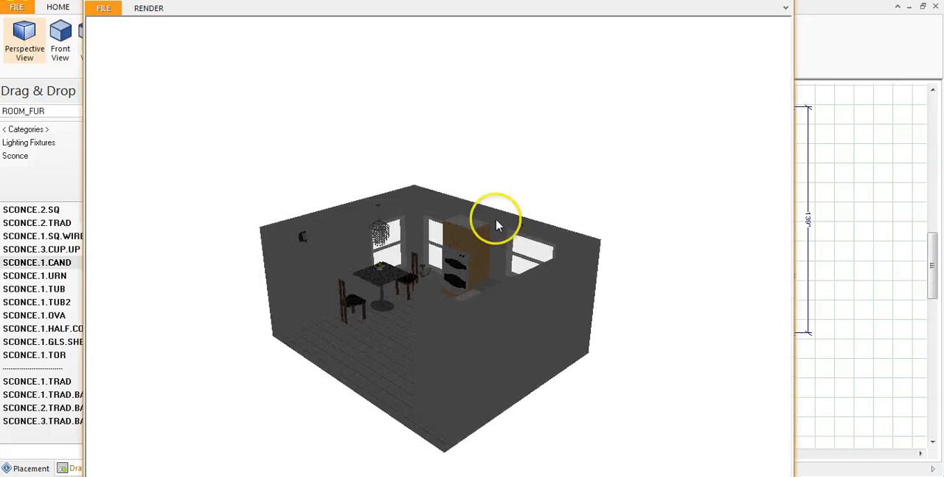
{"action": "left_click_drag", "start_coordinate": [411, 369], "coordinate": [527, 287]}
{"action": "scroll", "coordinate": [410, 333], "scroll_direction": "up", "scroll_amount": 5}
{"action": "left_click_drag", "start_coordinate": [411, 392], "coordinate": [487, 367]}
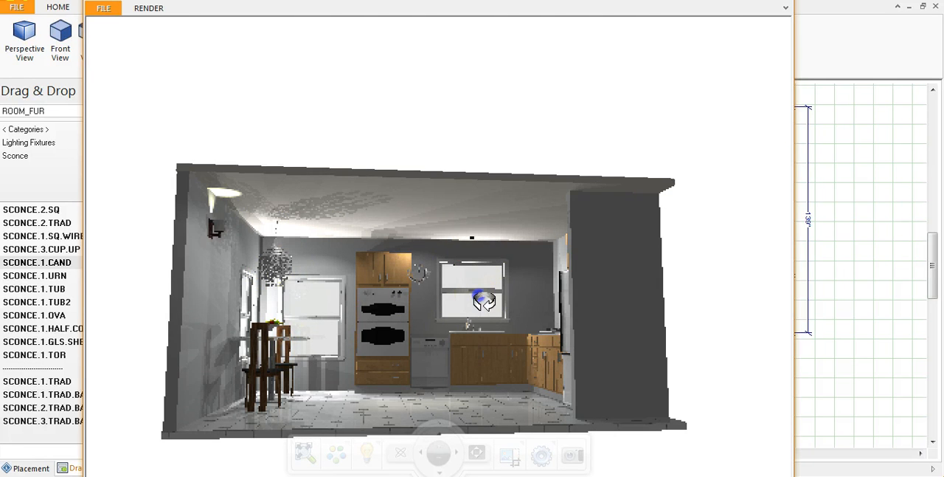
{"action": "left_click_drag", "start_coordinate": [472, 362], "coordinate": [468, 365]}
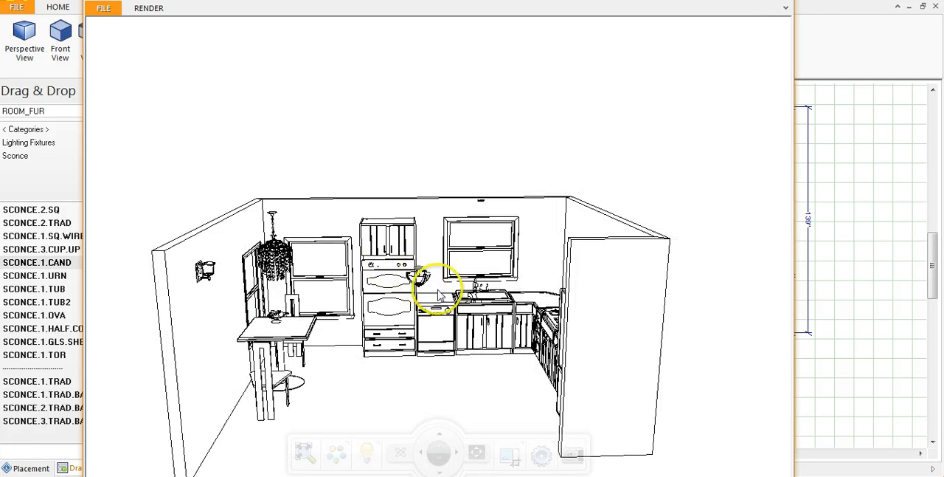
{"action": "left_click", "coordinate": [782, 0]}
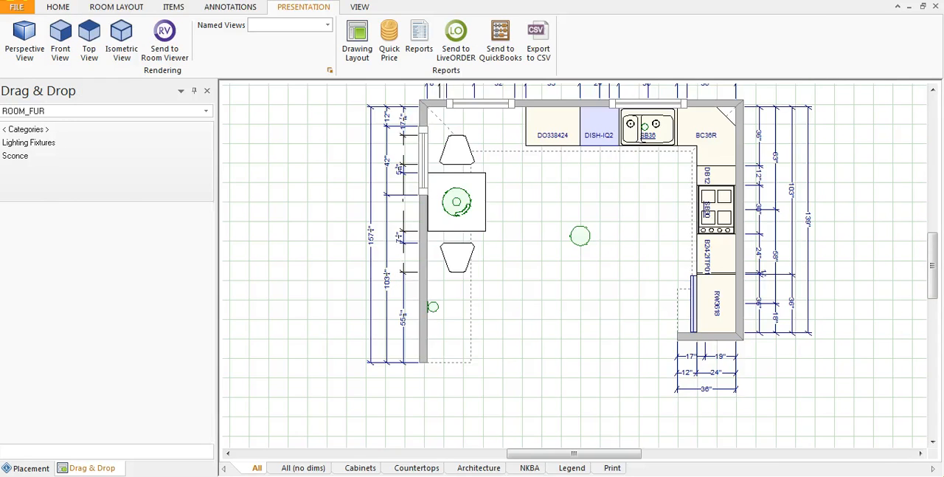
- Set the height of the glass dome ceiling light in the middle of the kitchen to 96" from the floor
{"action": "left_click", "coordinate": [583, 226]}
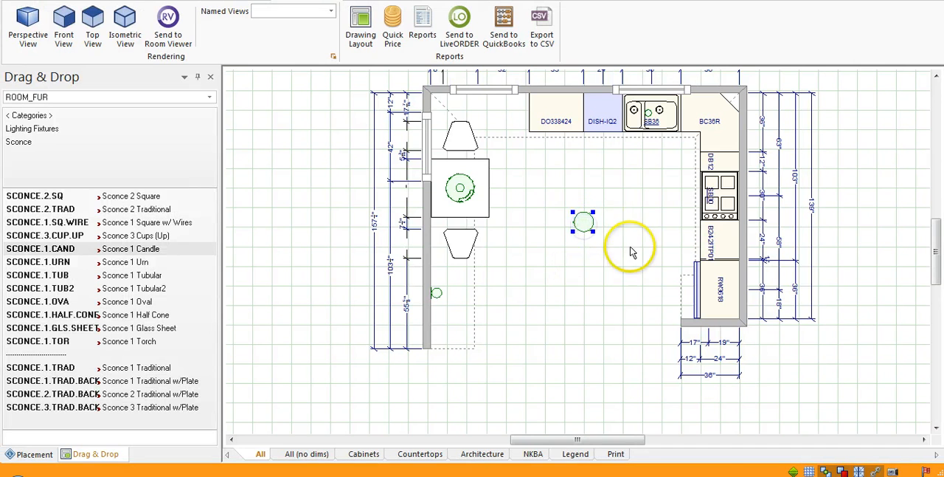
{"action": "right_click", "coordinate": [583, 225]}
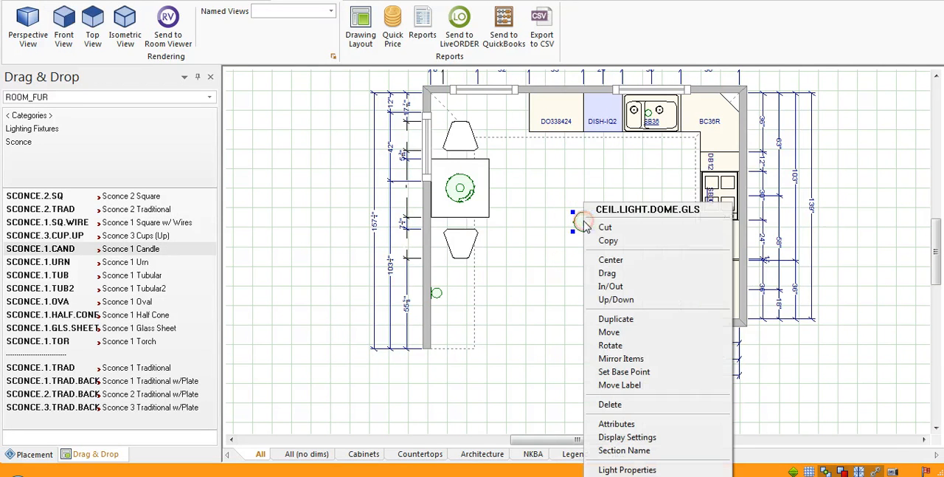
{"action": "left_click", "coordinate": [624, 299]}
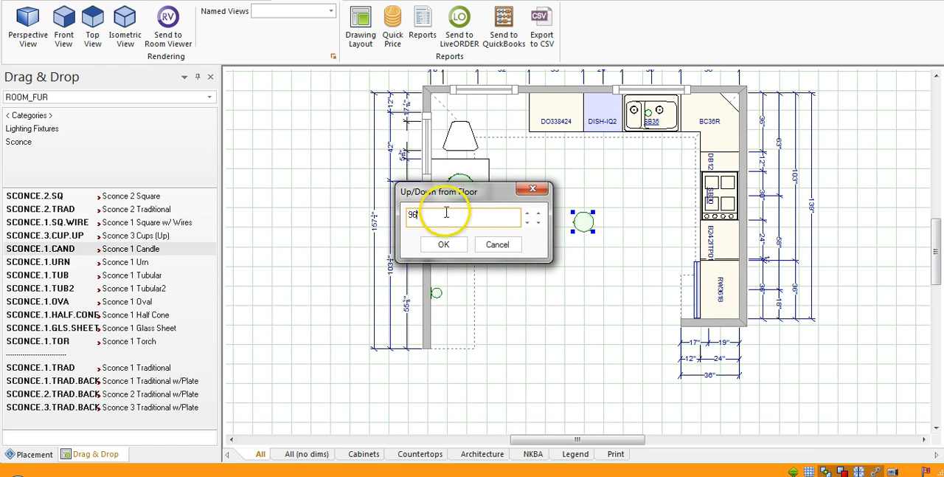
{"action": "type", "text": "\""}
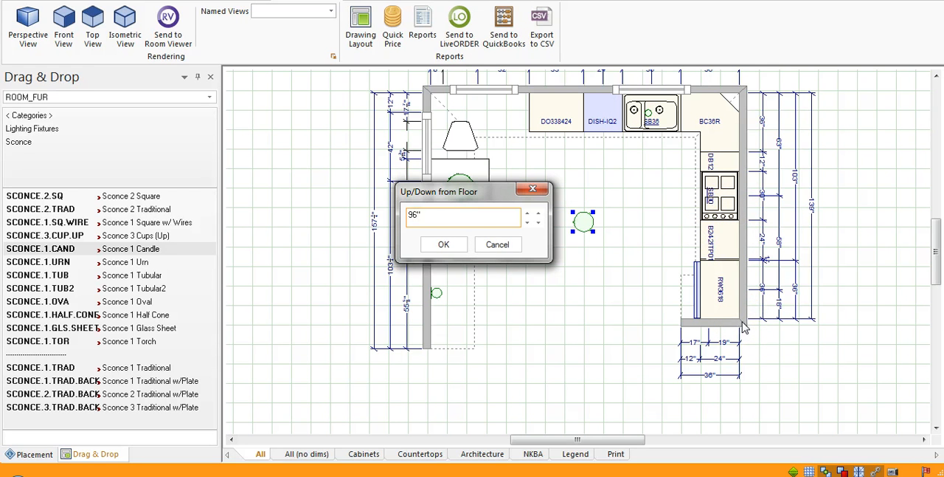
{"action": "left_click", "coordinate": [443, 245]}
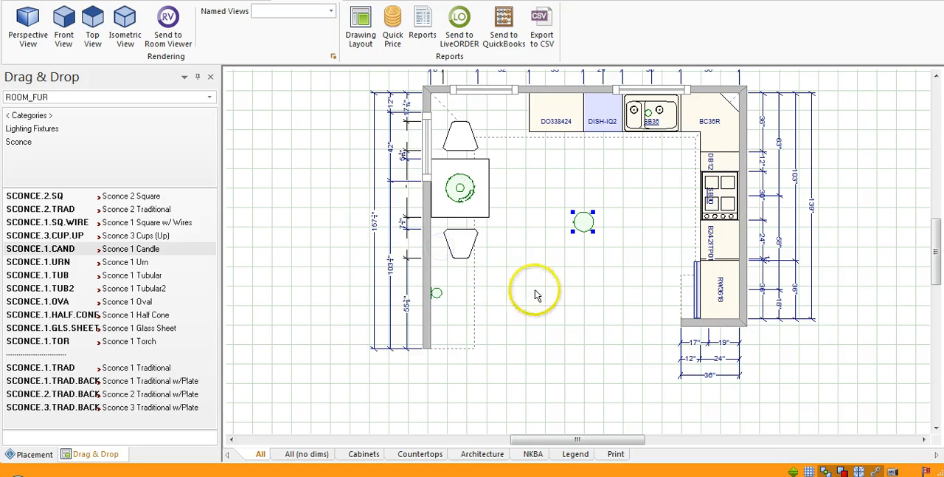
- Check the raised dome ceiling light in a rendered perspective view of the kitchen, and return to the floor plan
{"action": "left_click", "coordinate": [15, 23]}
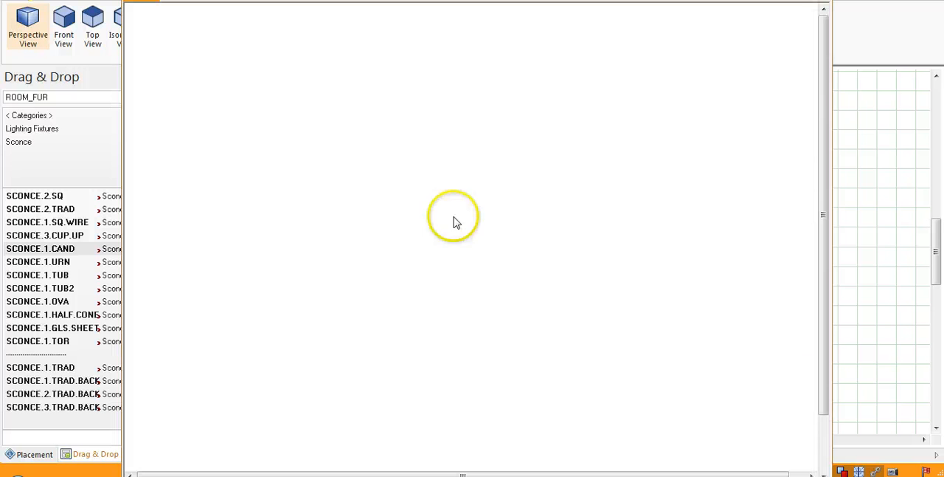
{"action": "left_click_drag", "start_coordinate": [436, 327], "coordinate": [481, 335]}
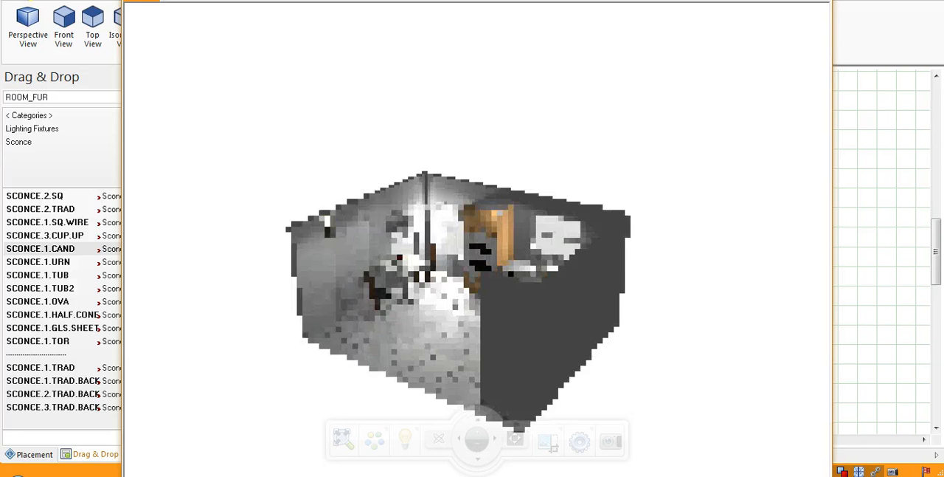
{"action": "key", "text": "Escape"}
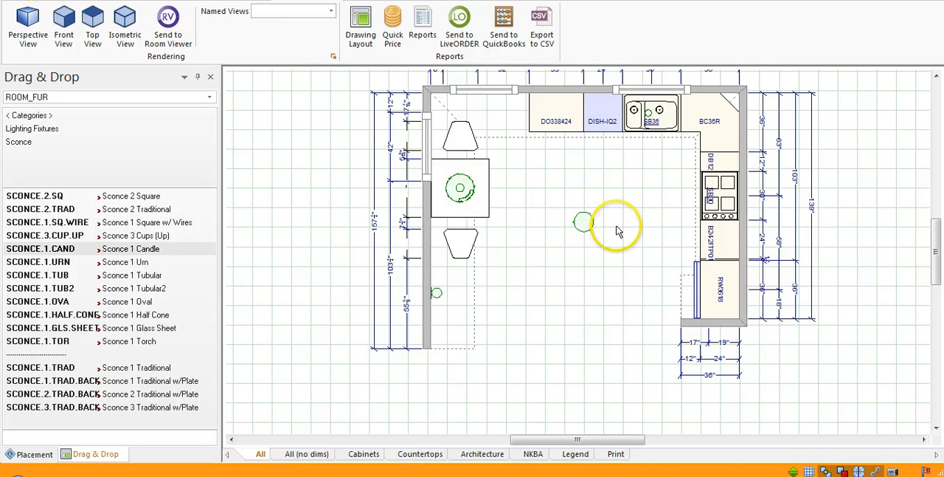
- Check the glass dome ceiling light's height from the floor without changing it
{"action": "right_click", "coordinate": [583, 221]}
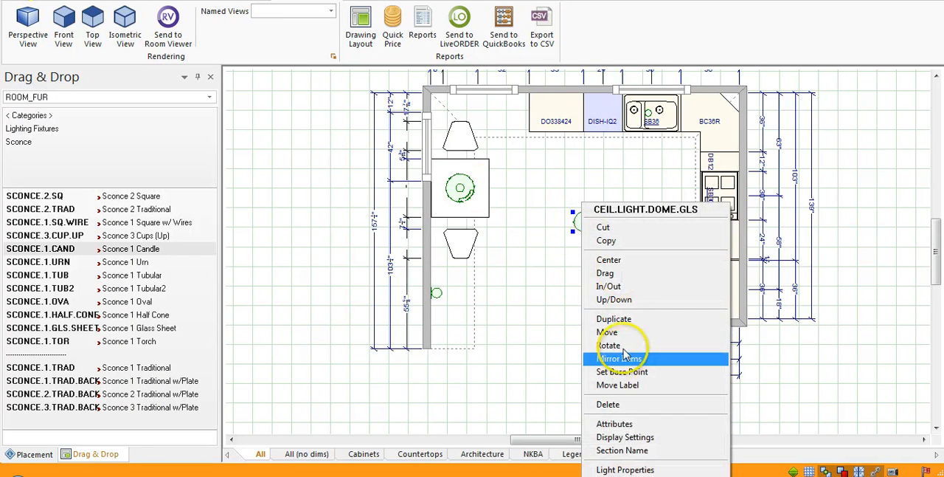
{"action": "left_click", "coordinate": [623, 299]}
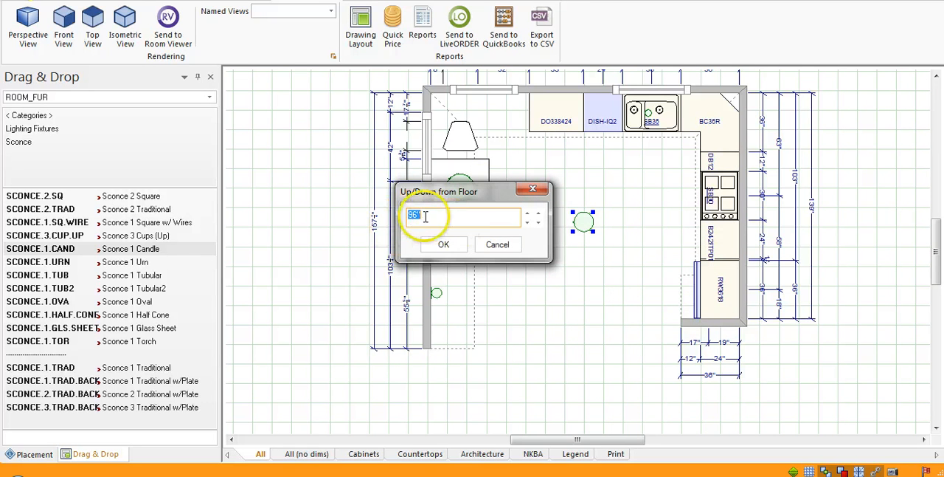
{"action": "left_click", "coordinate": [498, 254]}
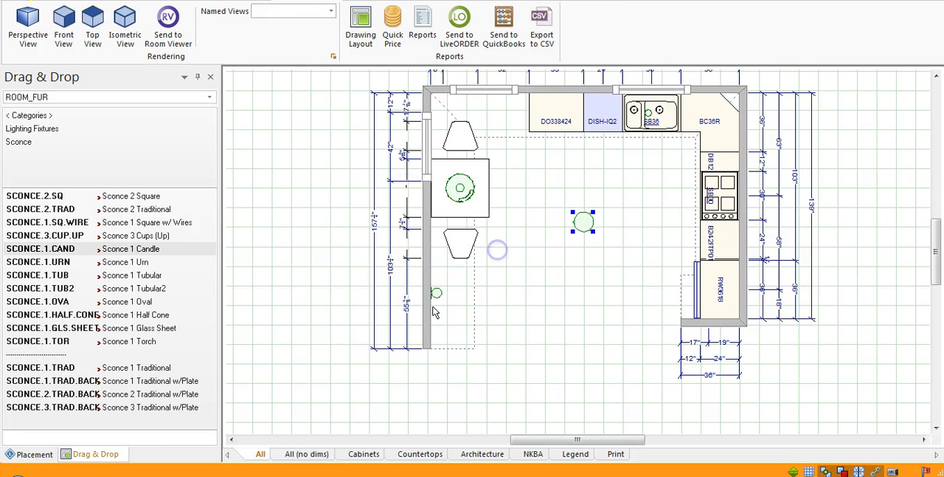
- Check the height from the floor of the candle sconce on the left wall without changing it
{"action": "right_click", "coordinate": [433, 295]}
{"action": "left_click", "coordinate": [473, 284]}
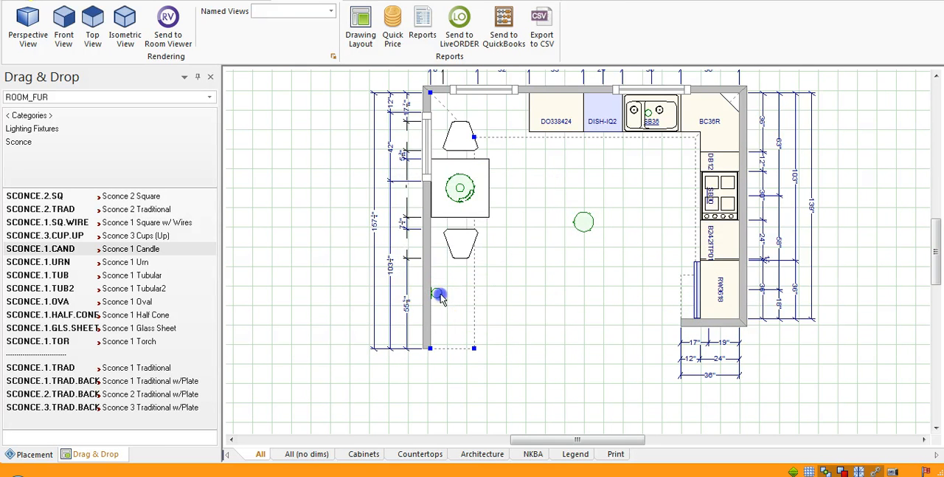
{"action": "right_click", "coordinate": [437, 294]}
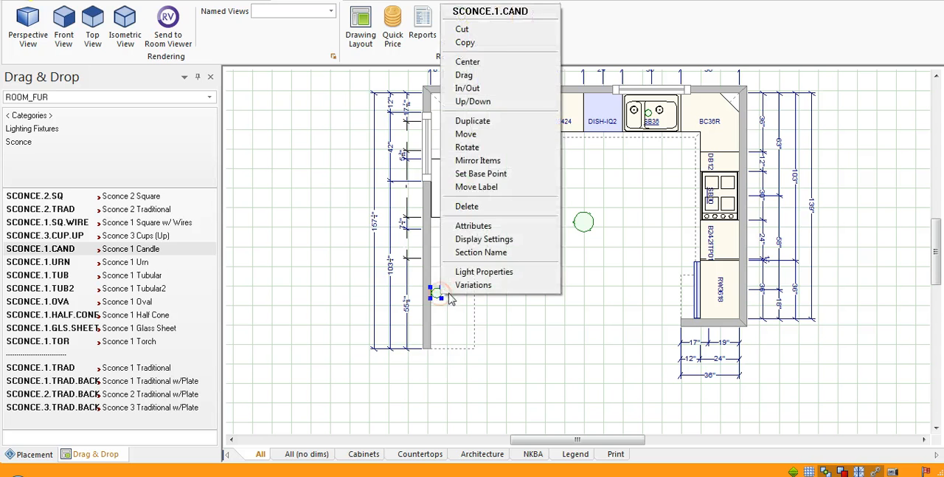
{"action": "left_click", "coordinate": [523, 101]}
{"action": "left_click", "coordinate": [422, 214]}
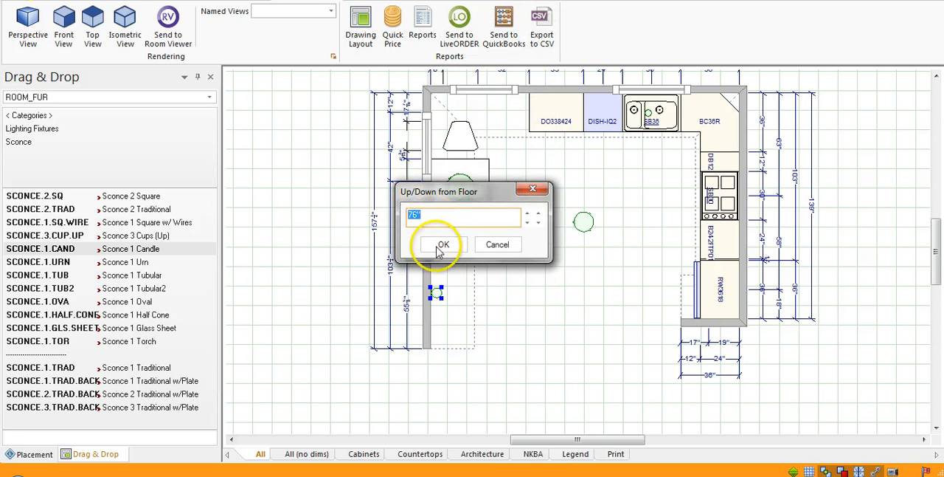
{"action": "left_click", "coordinate": [498, 247]}
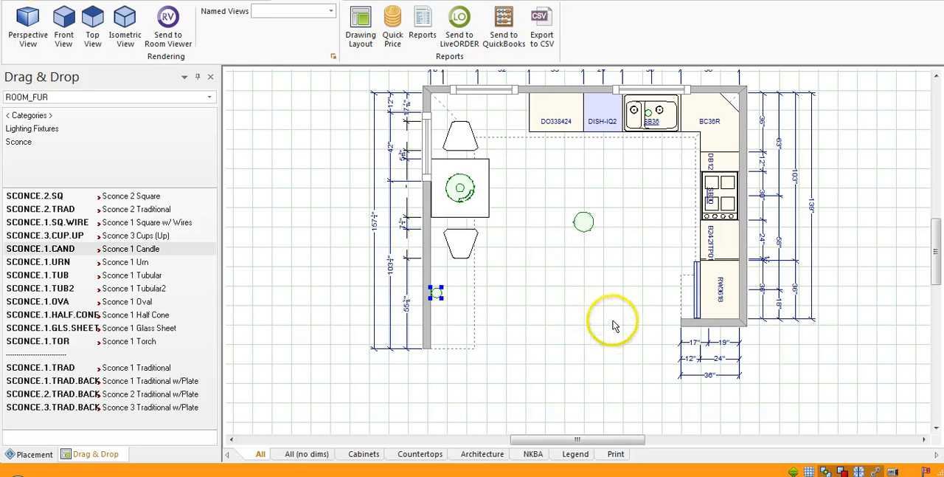